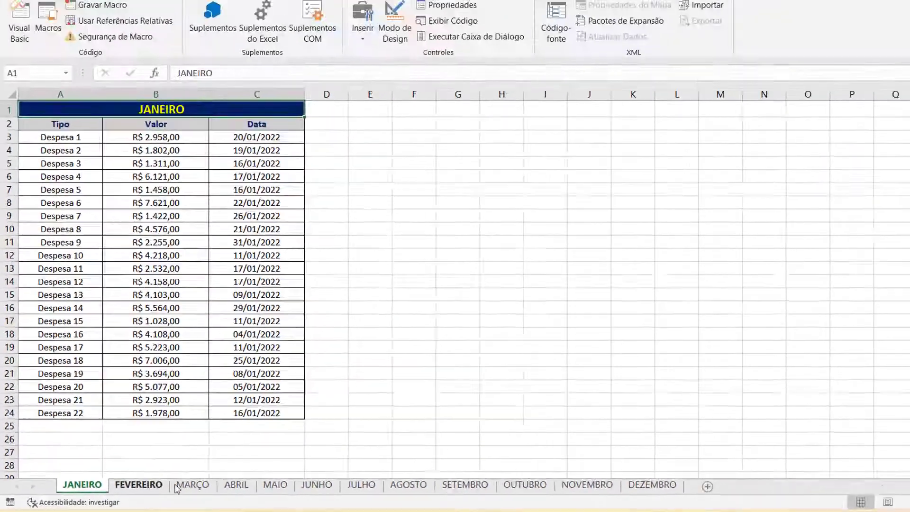
- Look through the FEVEREIRO and MARÇO sheets, then return to JANEIRO
key("ctrl+Page_Down")
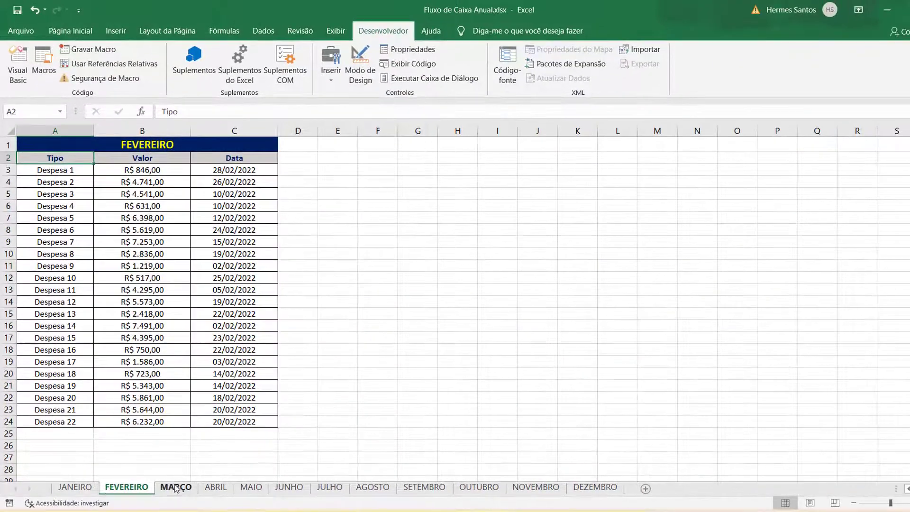
key("ctrl+Page_Down")
left_click(84, 488)
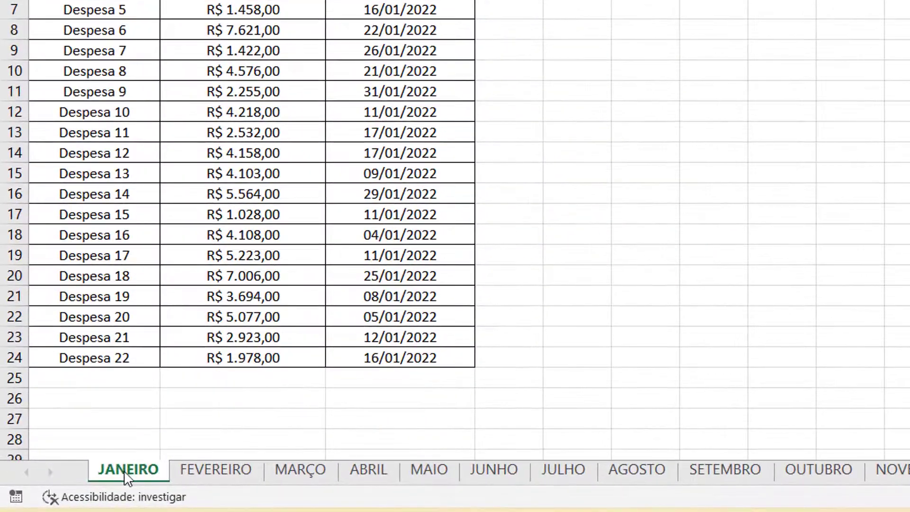
- Copy the JANEIRO sheet into a new workbook, keeping the original
right_click(150, 468)
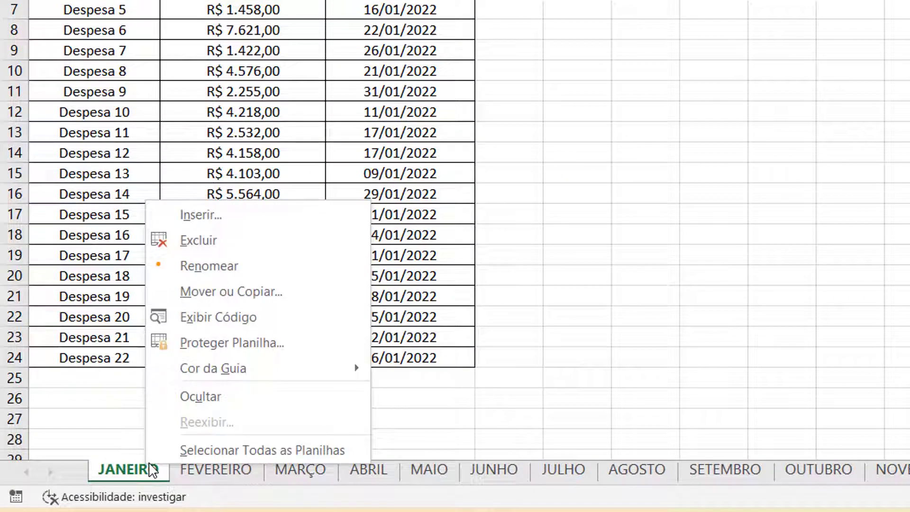
left_click(225, 291)
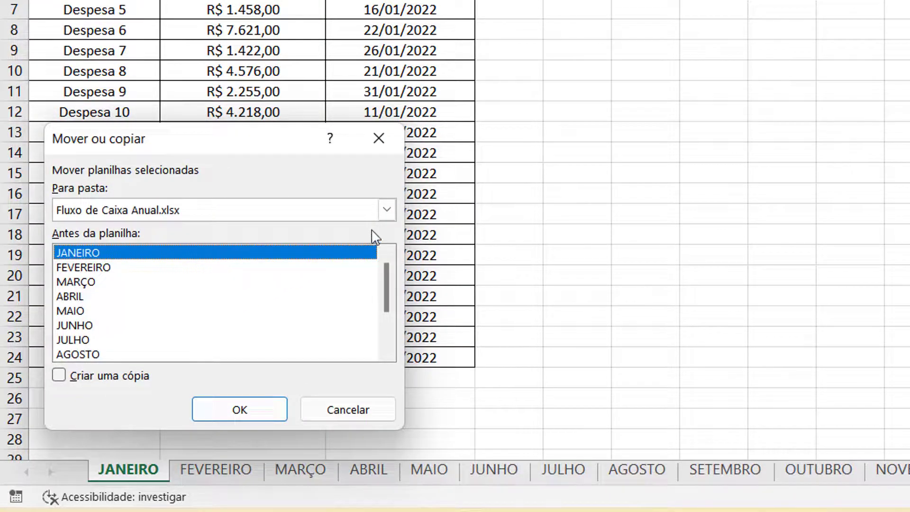
left_click(392, 212)
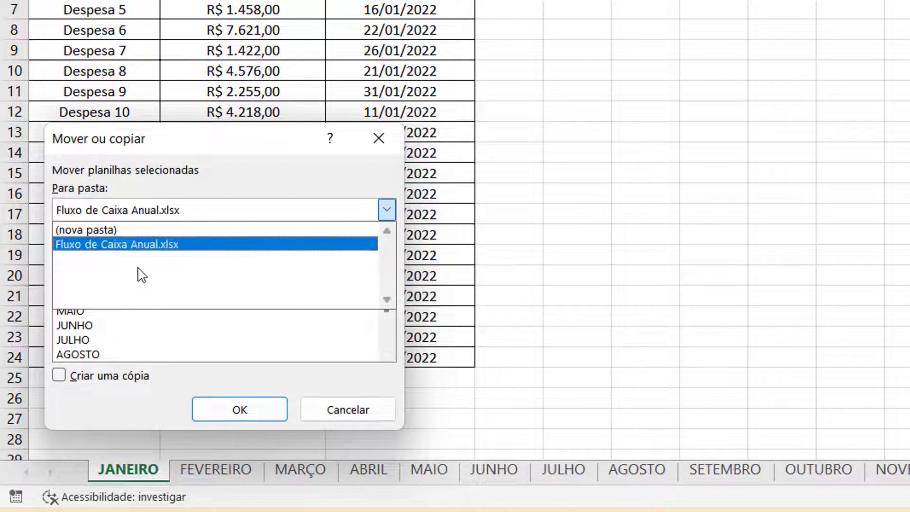
left_click(87, 231)
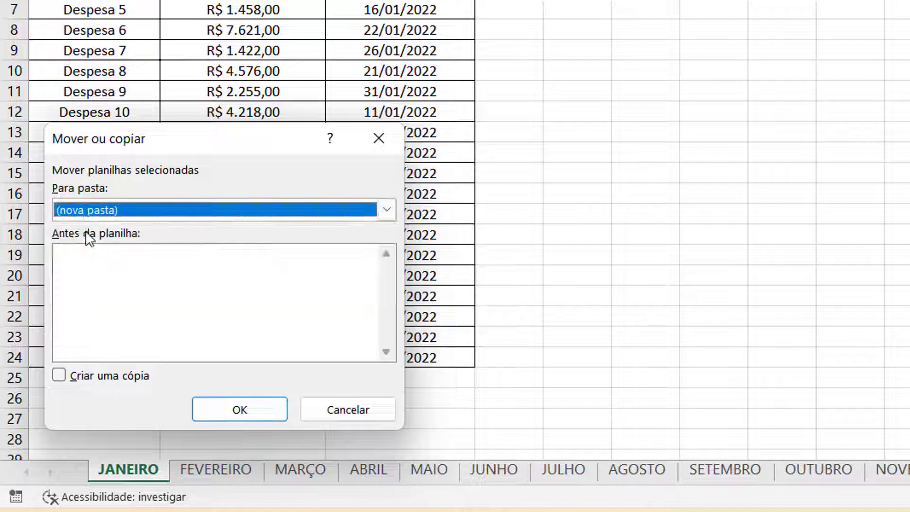
left_click(59, 375)
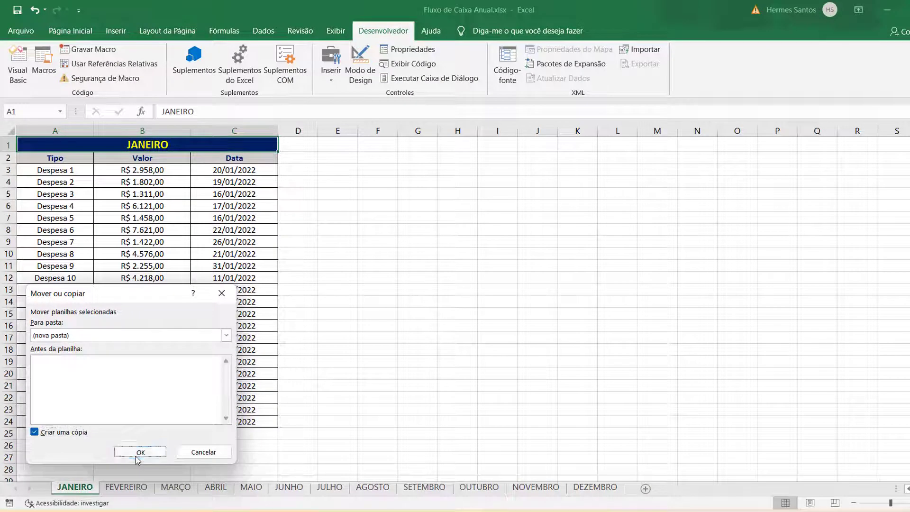
left_click(137, 453)
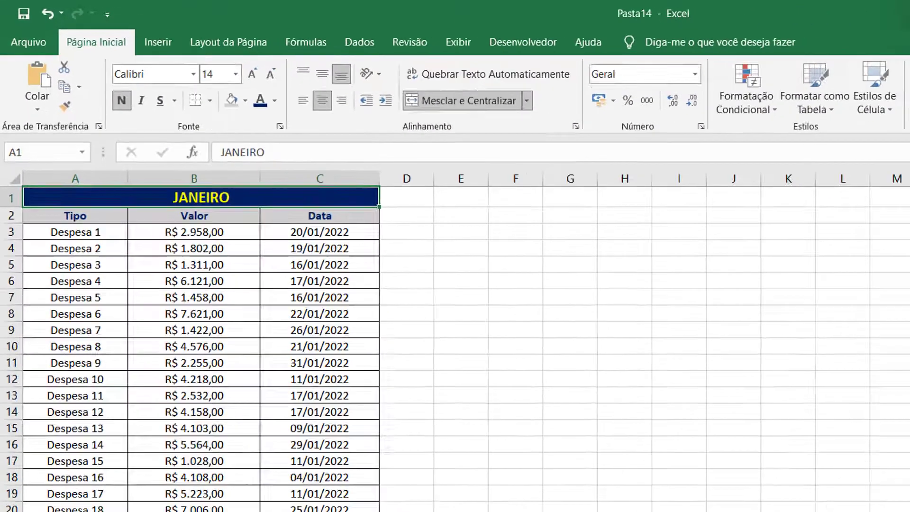
- Close the Pasta14 workbook without saving
key("ctrl+w")
left_click(474, 273)
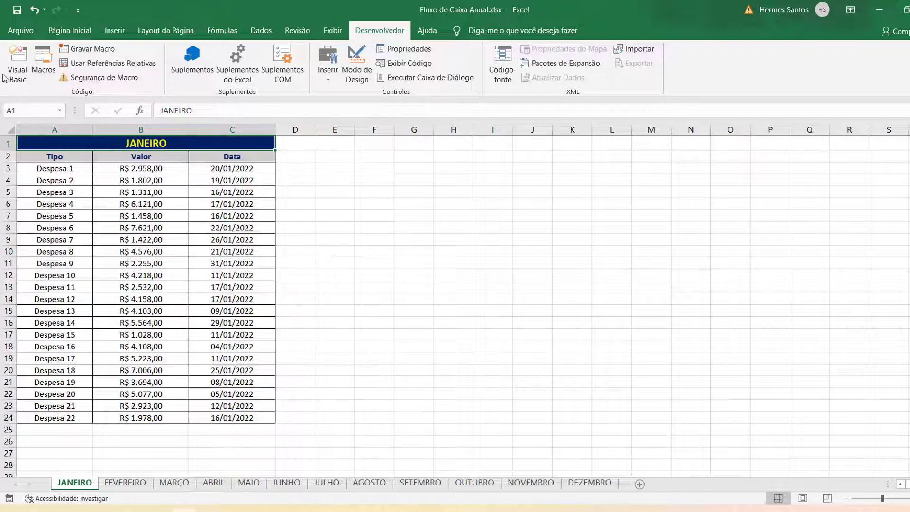
- Open the Visual Basic editor and insert a new empty module
left_click(20, 67)
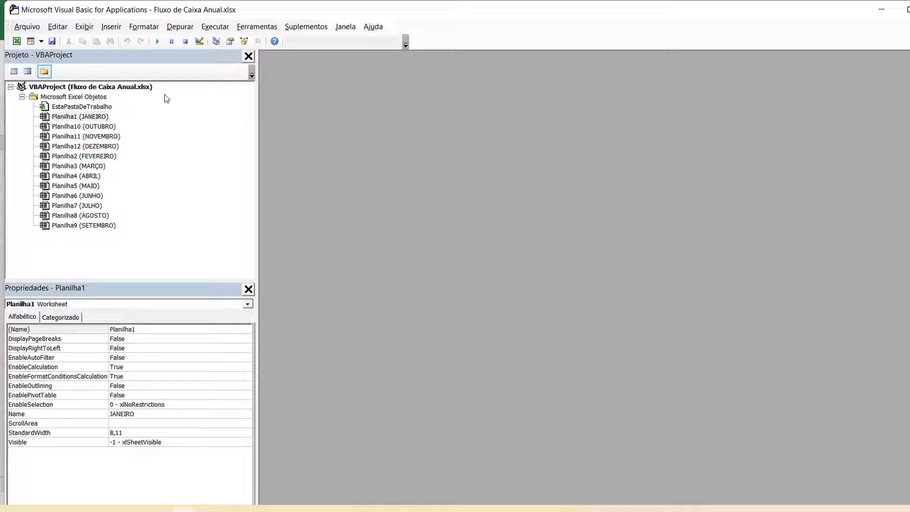
left_click(110, 26)
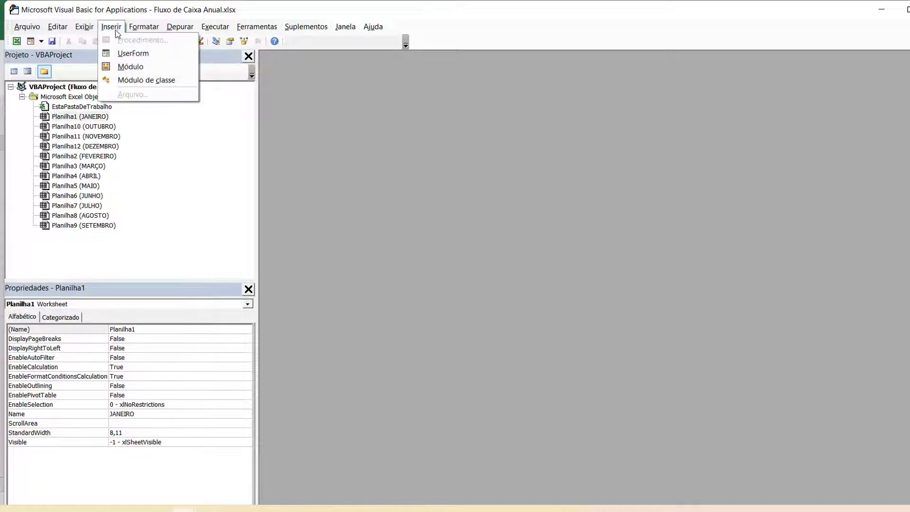
left_click(138, 65)
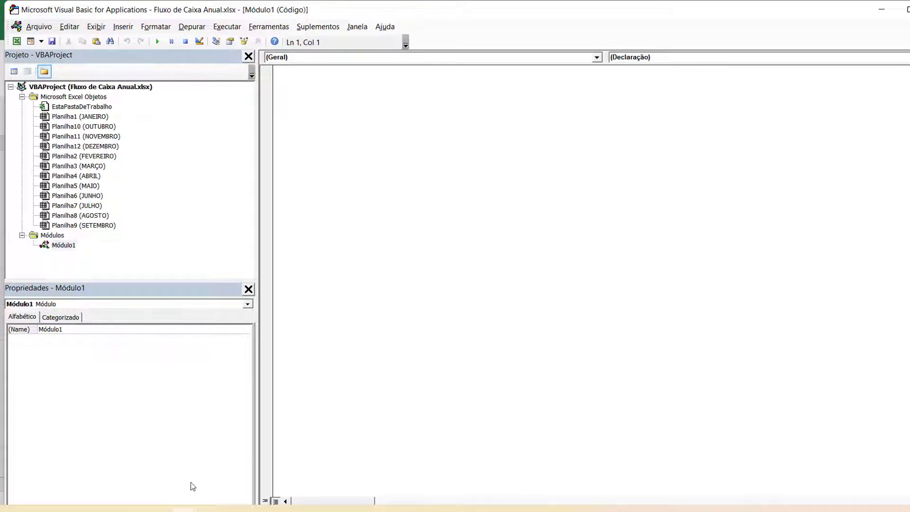
- Paste the Separar_guias macro code from the web page into Módulo1, then return to Excel
left_click(128, 510)
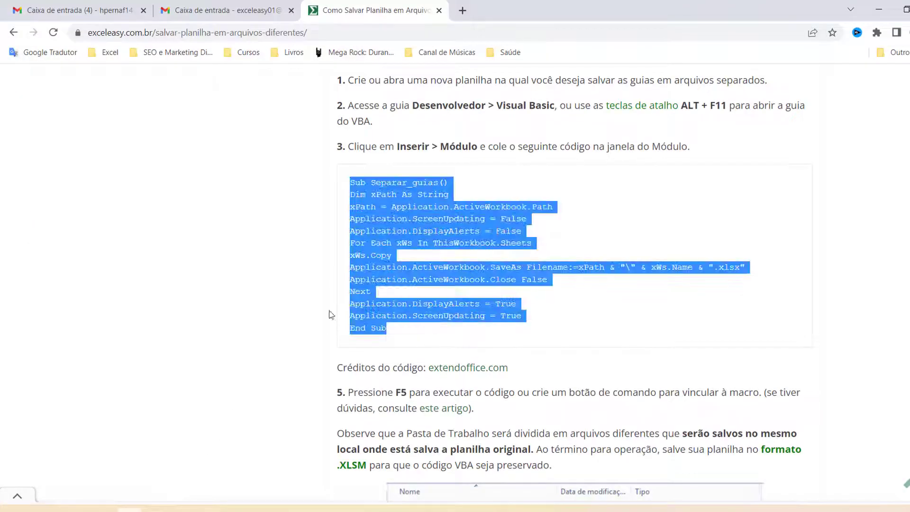
left_click(878, 9)
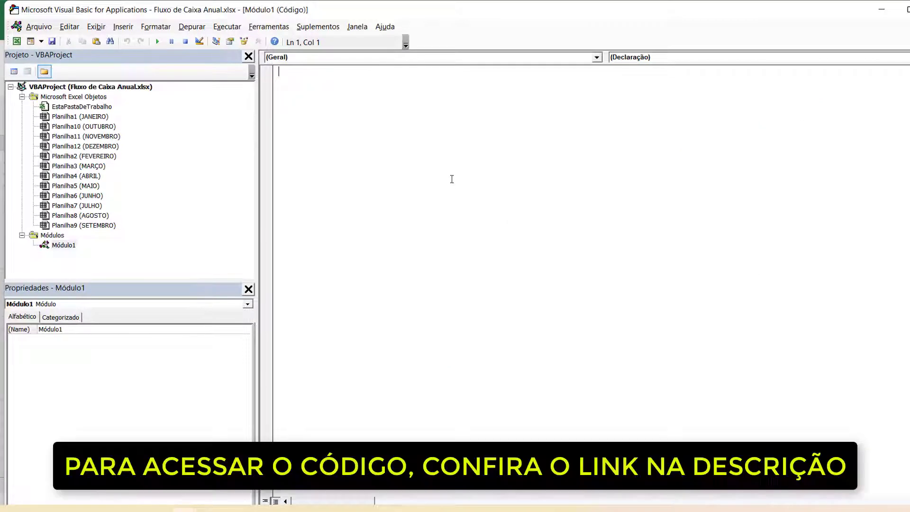
type("Sub Separar_guias() Dim xPath As String xPath = Application.ActiveWorkbook.Path Application.ScreenUpdating = False Application.DisplayAlerts = False For Each xWs In ThisWorkbook.Sheets xWs.Copy Application.ActiveWorkbook.SaveAs Filename:=xPath & \"\\\" & xWs.Name & \".xlsx\" Application.ActiveWorkbook.Close False Next Application.DisplayAlerts = True Application.ScreenUpdating = True End Sub")
key("Return")
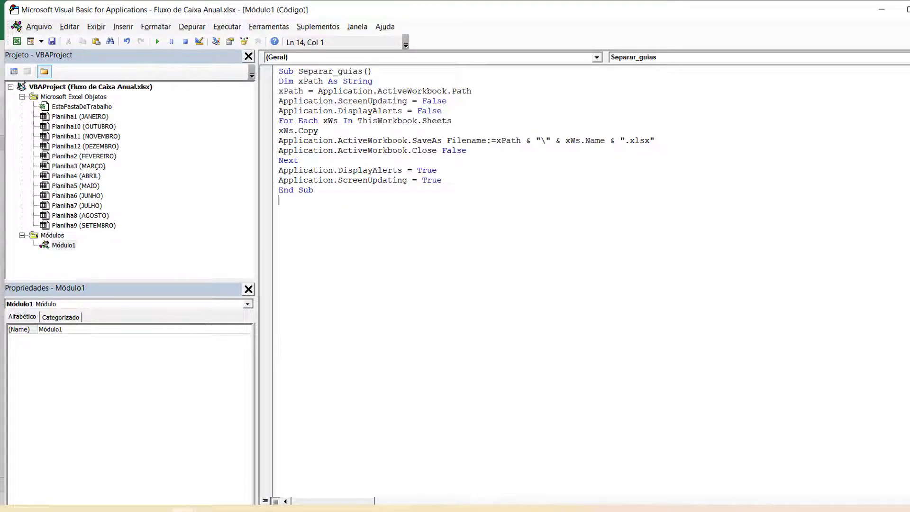
key("alt+F11")
- Draw a form button over G2:I4 on JANEIRO and assign it the Separar_guias macro
left_click(487, 239)
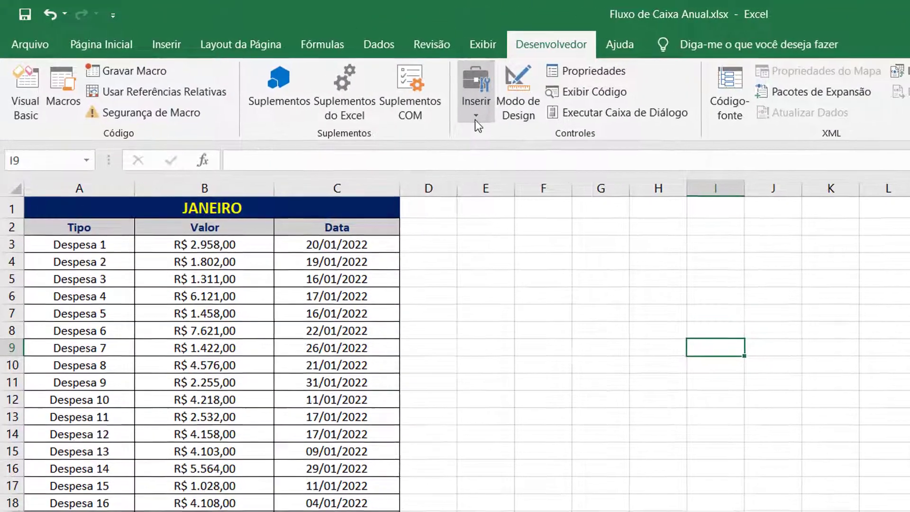
left_click(327, 79)
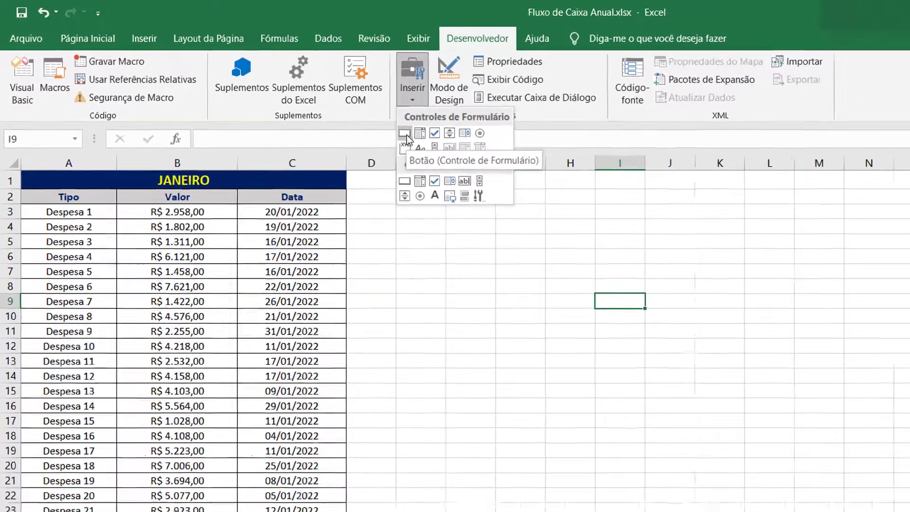
left_click(467, 154)
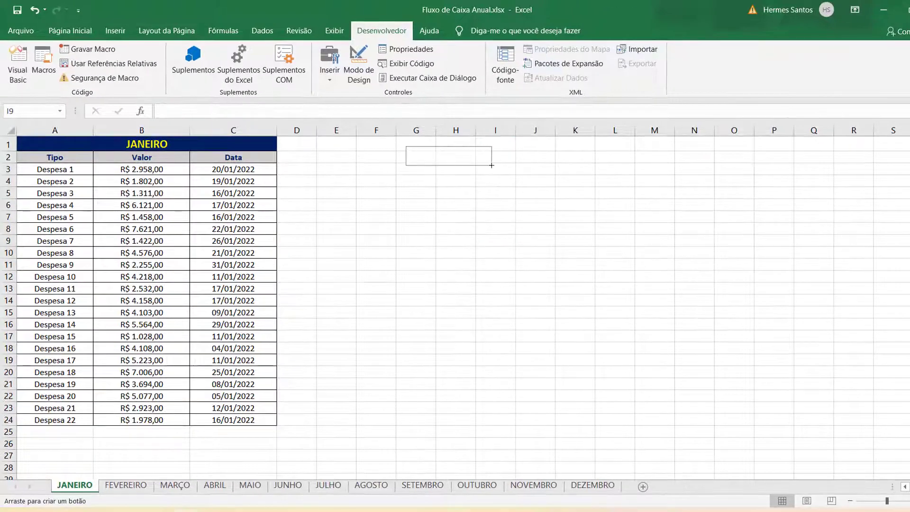
left_click_drag(410, 148, 491, 175)
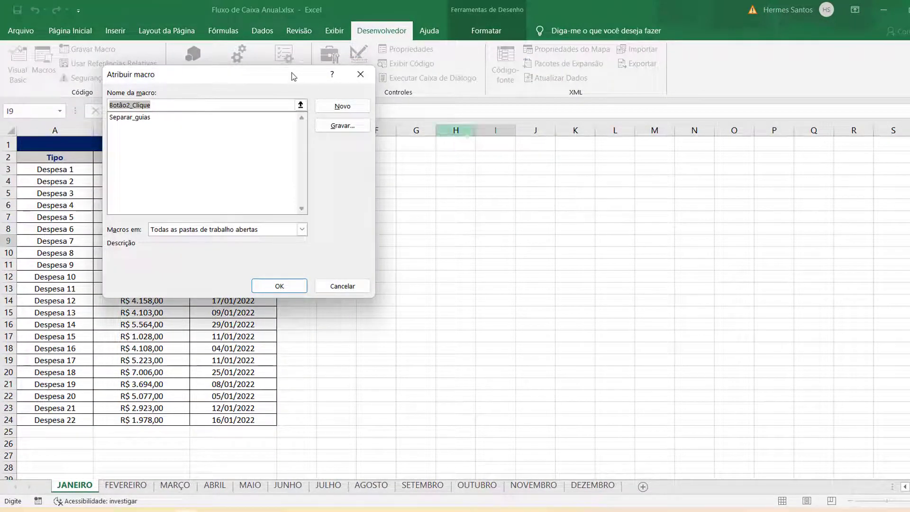
left_click_drag(241, 86, 589, 195)
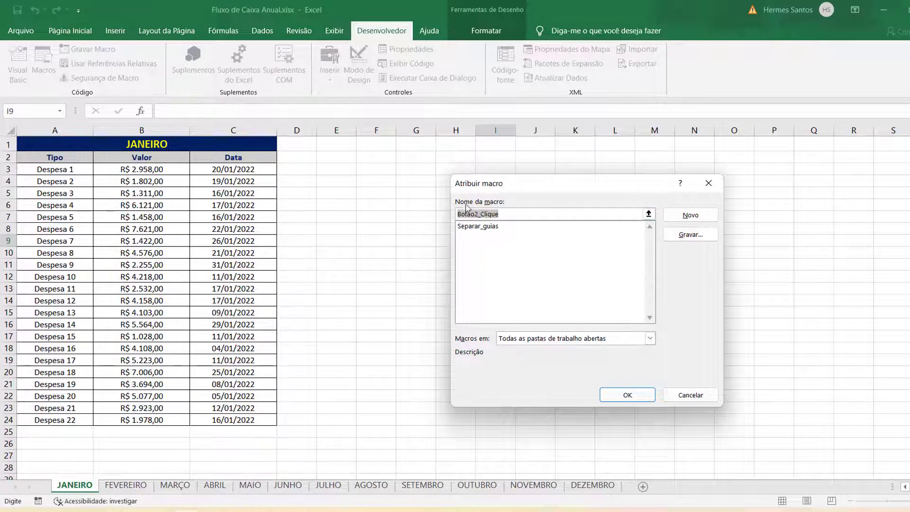
left_click(470, 228)
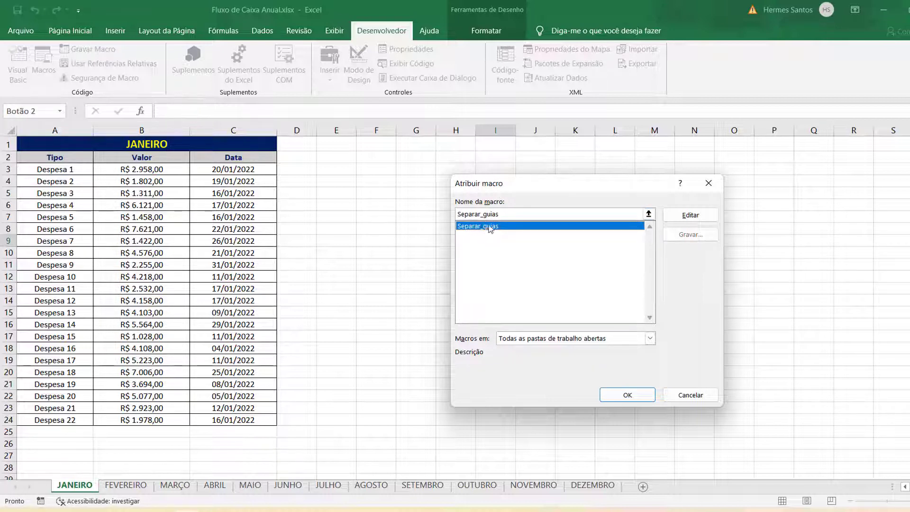
left_click(627, 399)
left_click(587, 240)
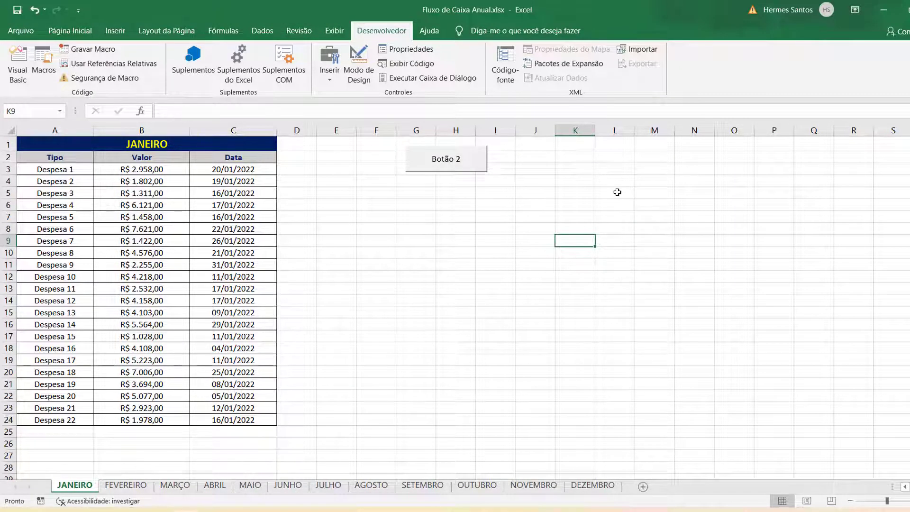
- Run the macro with Botão 2 and refresh the Salvar Planilhas folder
left_click(473, 162)
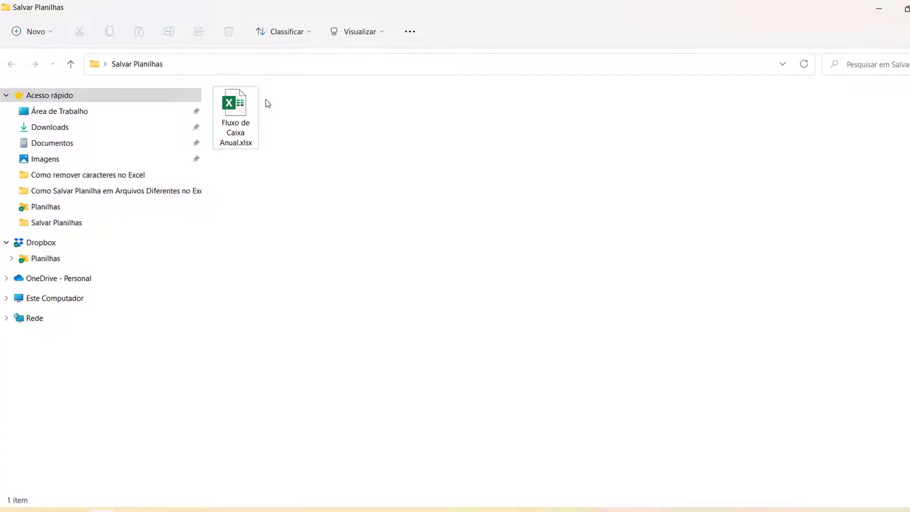
left_click(761, 64)
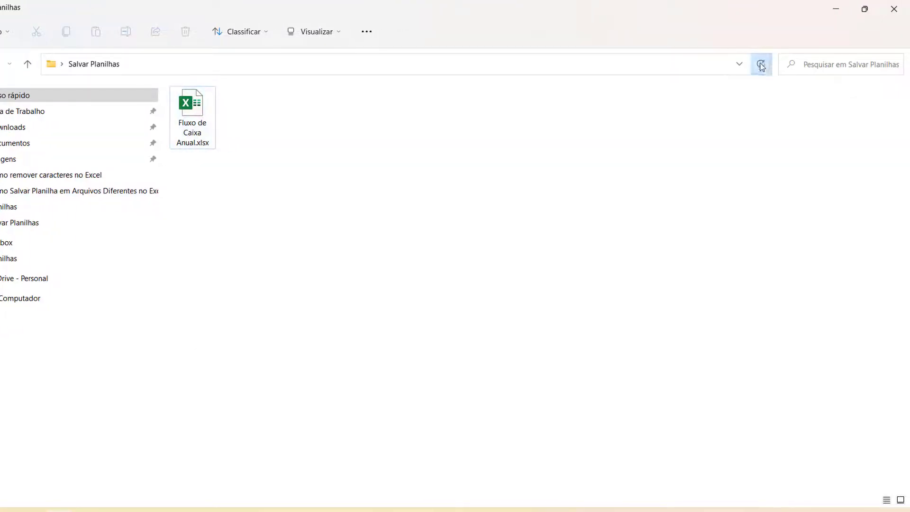